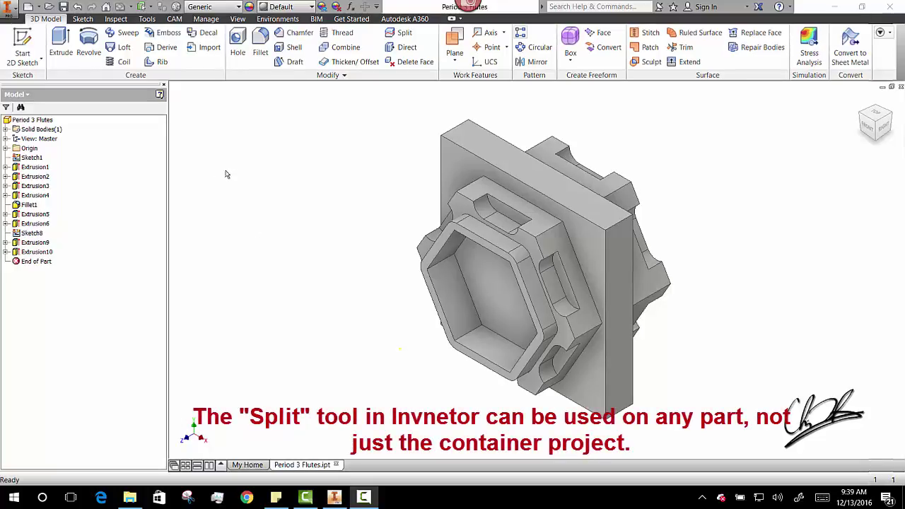
# Create a work plane offset -0.75 in from the front rim face of the hexagonal container
pyautogui.click(454, 44)
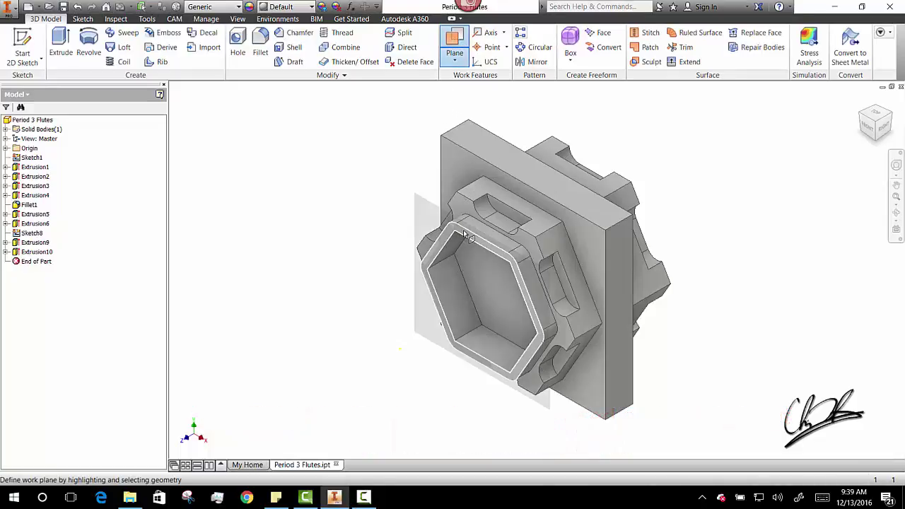
pyautogui.scroll(2, 464, 235)
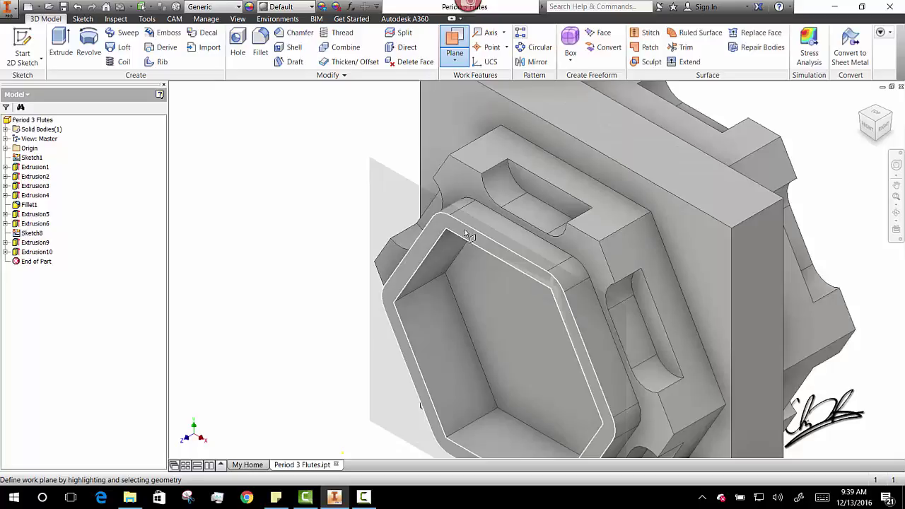
pyautogui.click(466, 236)
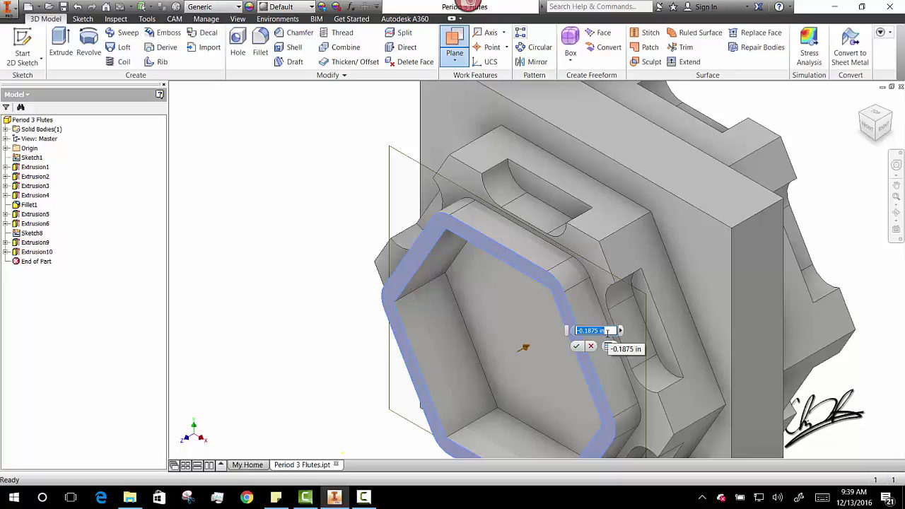
pyautogui.press('BackSpace')
pyautogui.write('-.75')
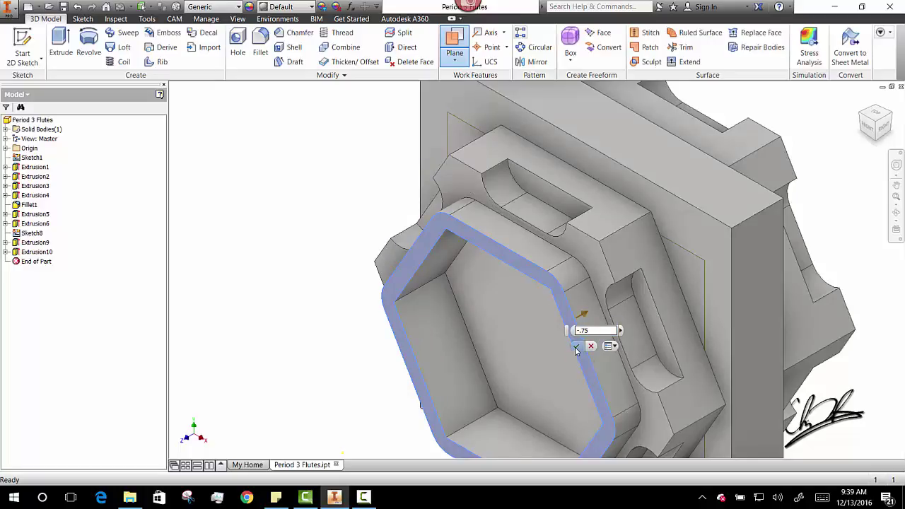
pyautogui.click(576, 348)
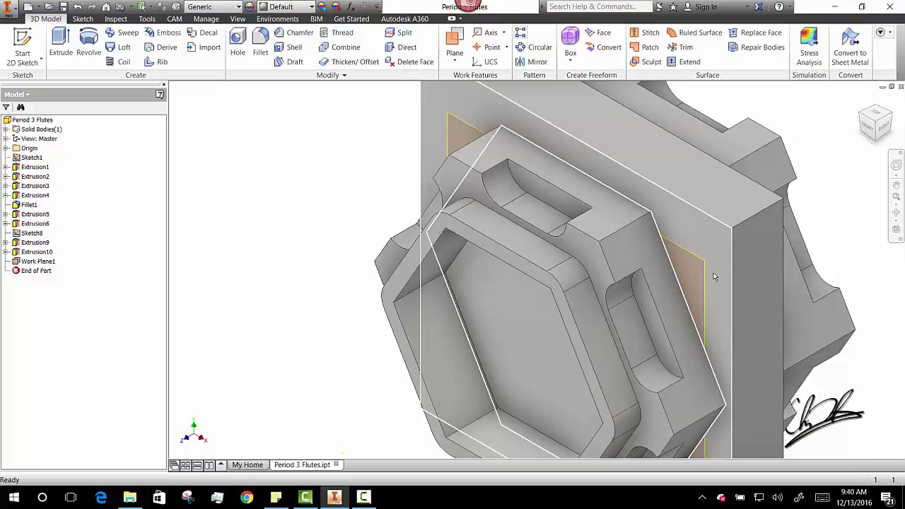
# Split the part with Trim Solid at the offset work plane, removing the square plate and everything behind it
pyautogui.moveTo(715, 276)
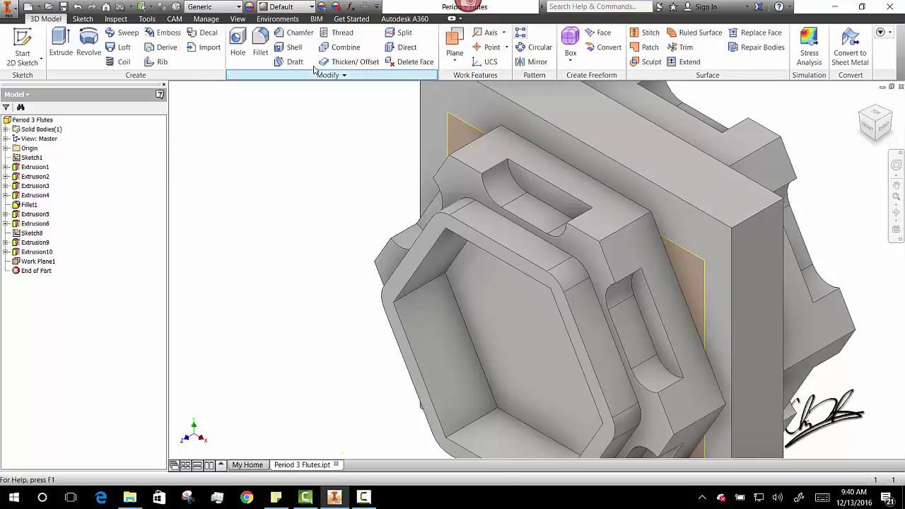
pyautogui.click(400, 37)
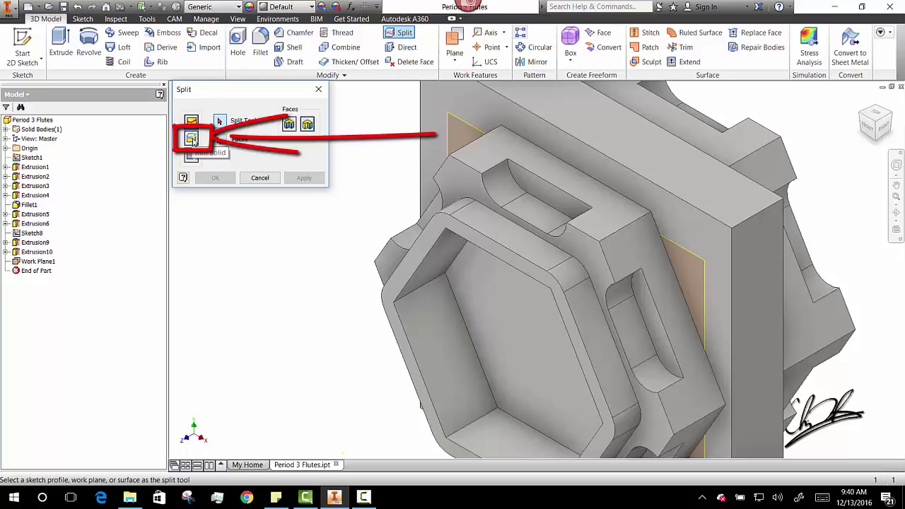
pyautogui.click(191, 139)
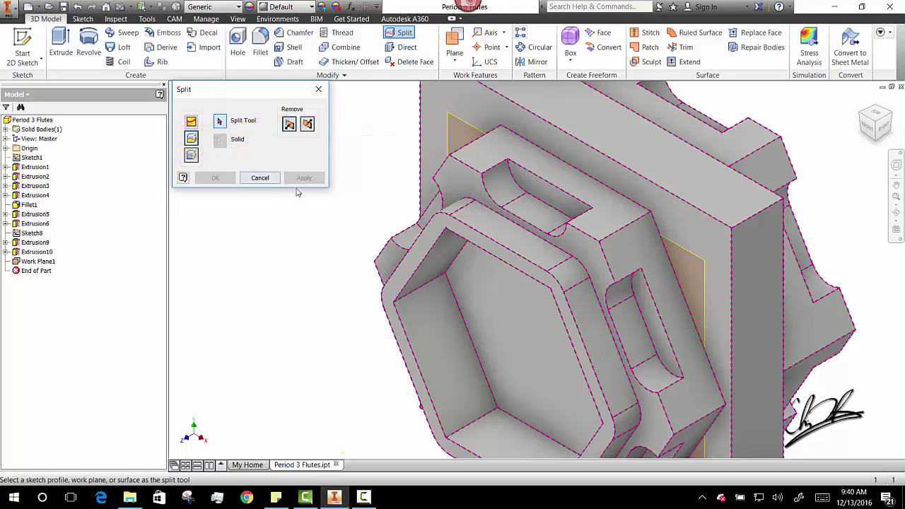
pyautogui.click(469, 130)
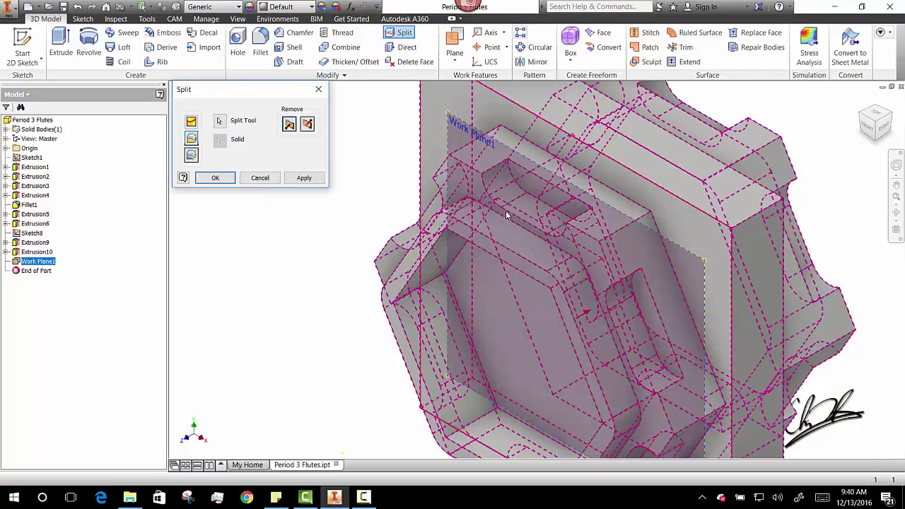
pyautogui.scroll(8, 592, 332)
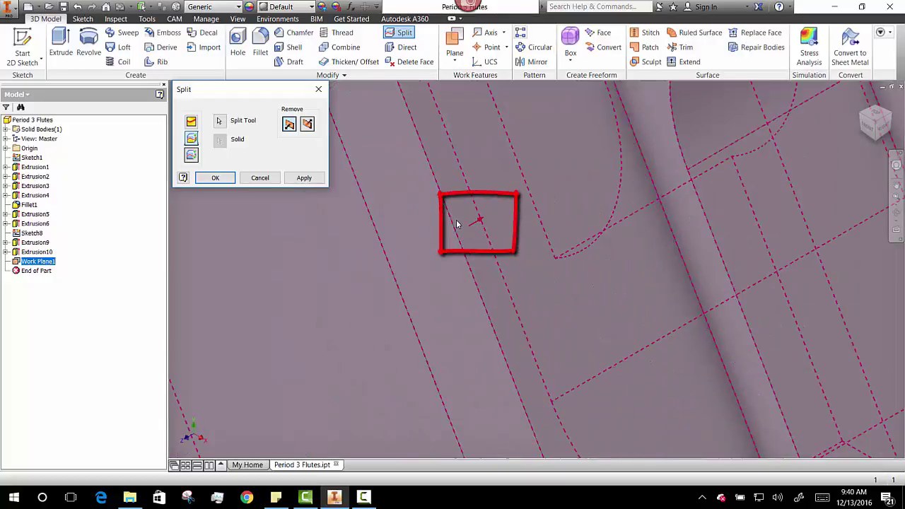
pyautogui.scroll(-10, 456, 224)
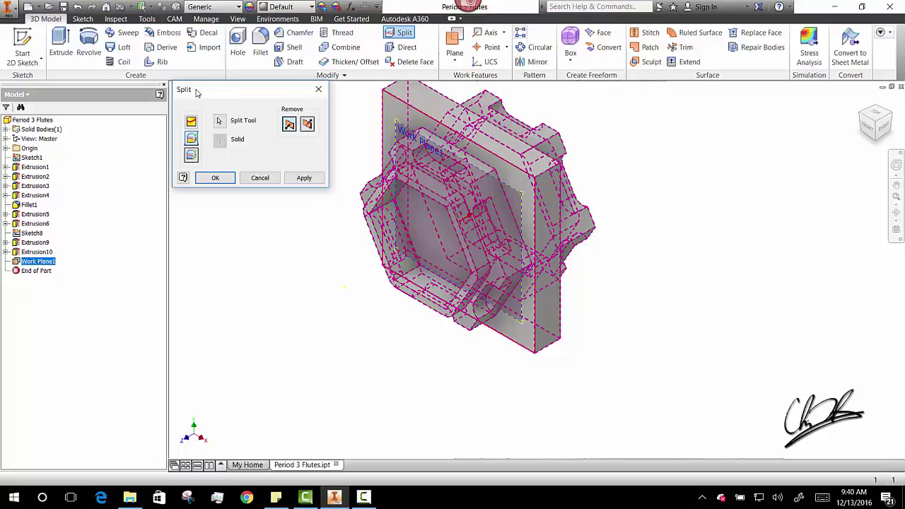
pyautogui.scroll(2, 417, 104)
pyautogui.scroll(3, 417, 104)
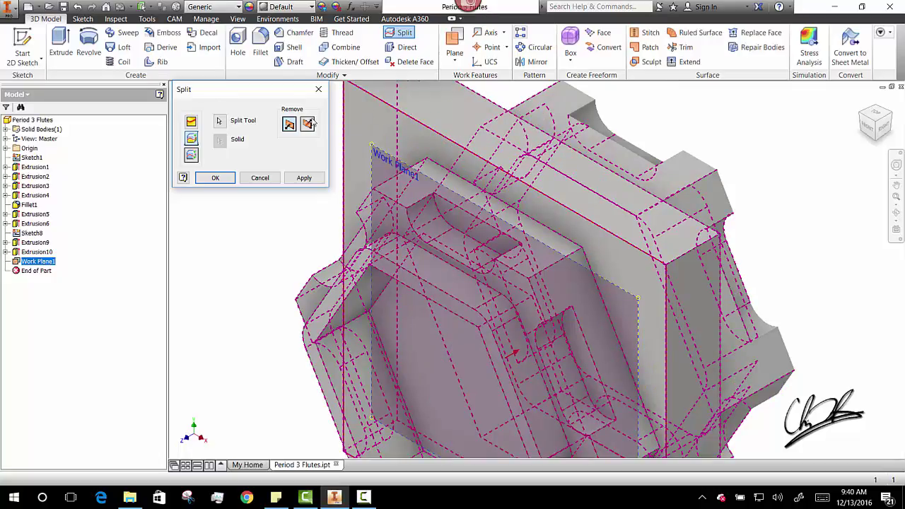
pyautogui.click(306, 179)
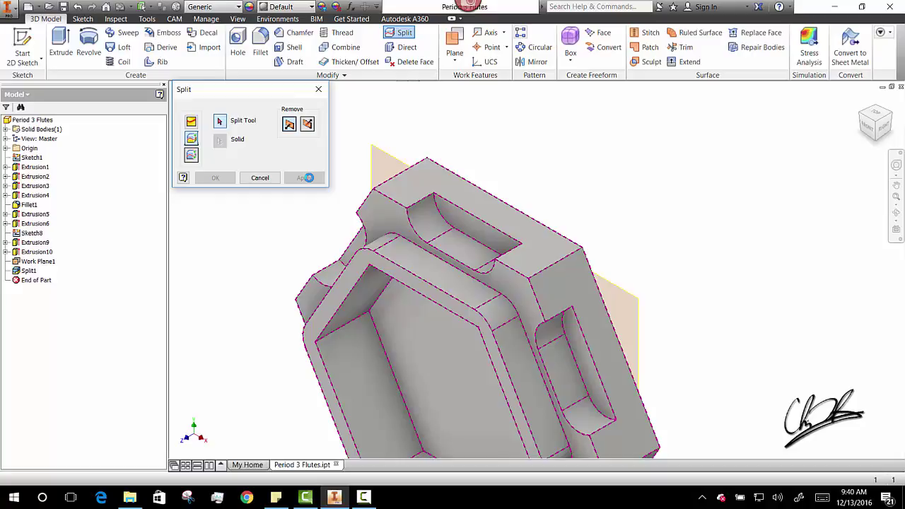
pyautogui.click(248, 177)
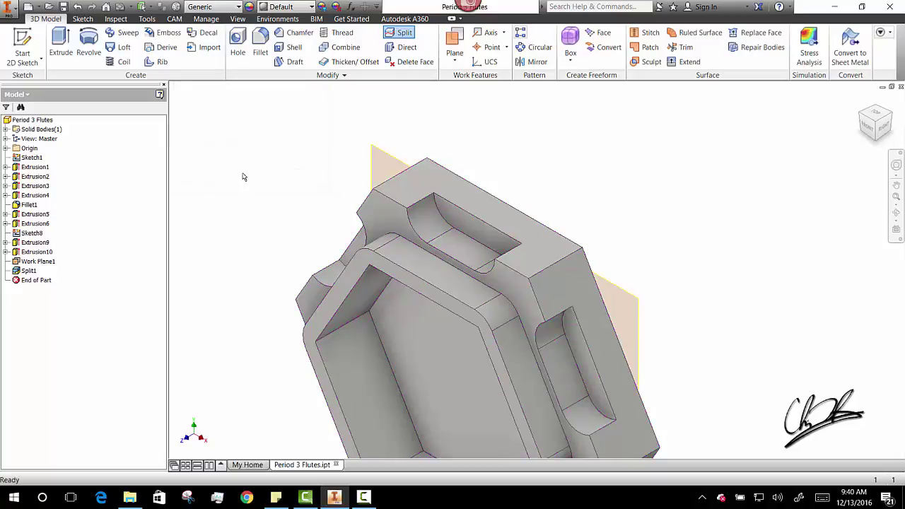
# Save a copy of the trimmed front half as BOTTOM in the REAL folder
pyautogui.click(8, 12)
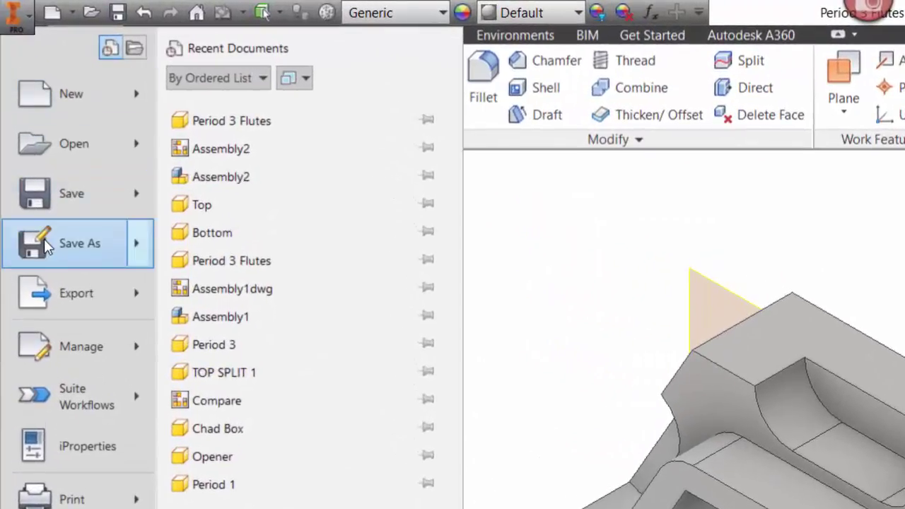
pyautogui.moveTo(44, 246)
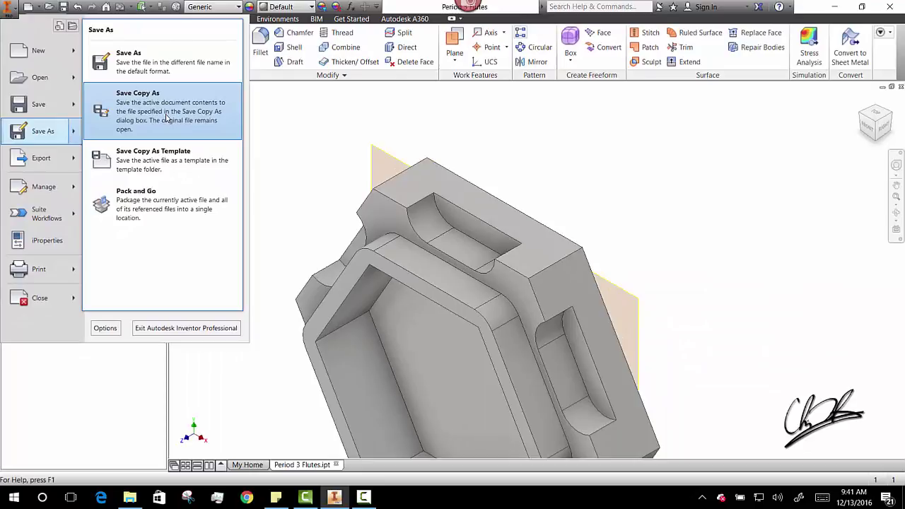
pyautogui.click(168, 118)
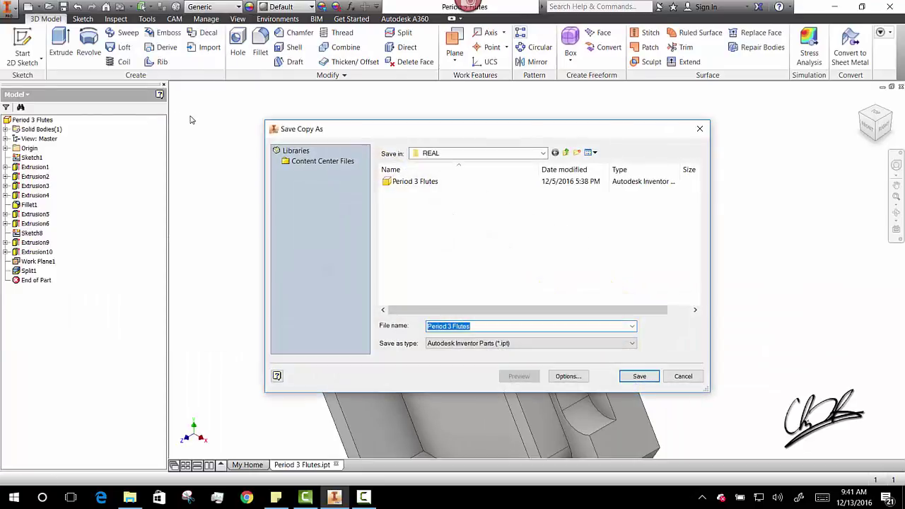
pyautogui.moveTo(468, 325); pyautogui.dragTo(423, 331)
pyautogui.write('BOTTOM')
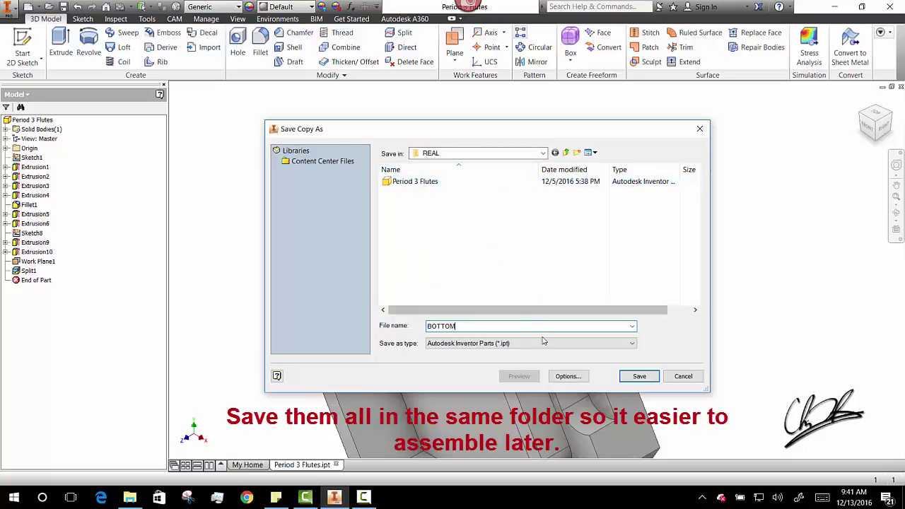
pyautogui.click(638, 376)
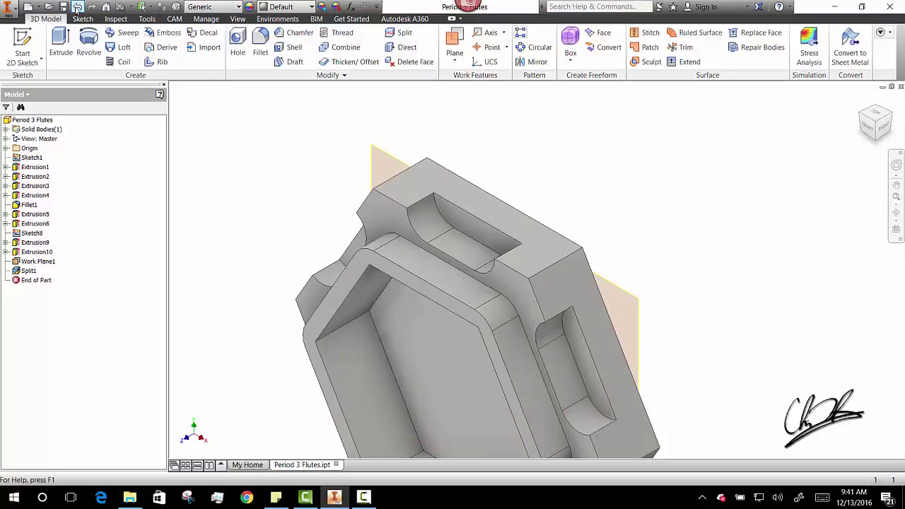
# Undo the split and create a work plane offset -0.75 in from the hexagonal face on the part's back side
pyautogui.click(77, 7)
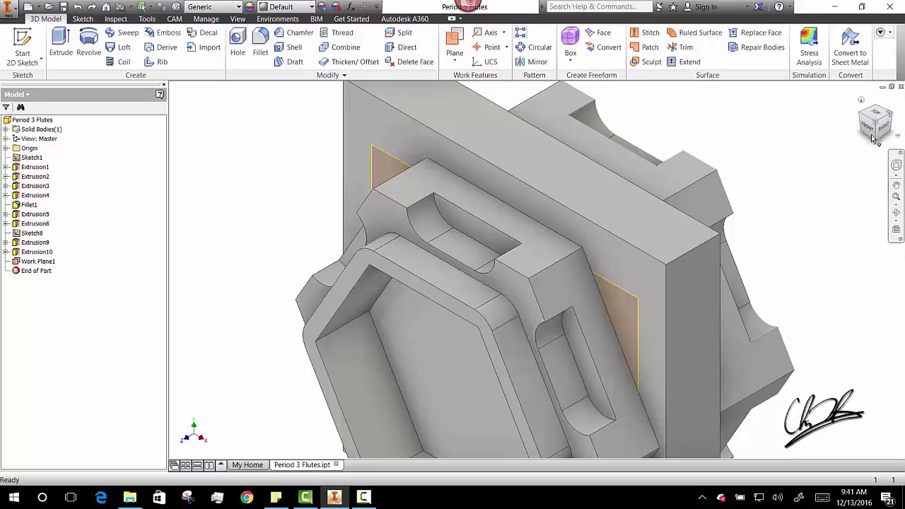
pyautogui.click(896, 213)
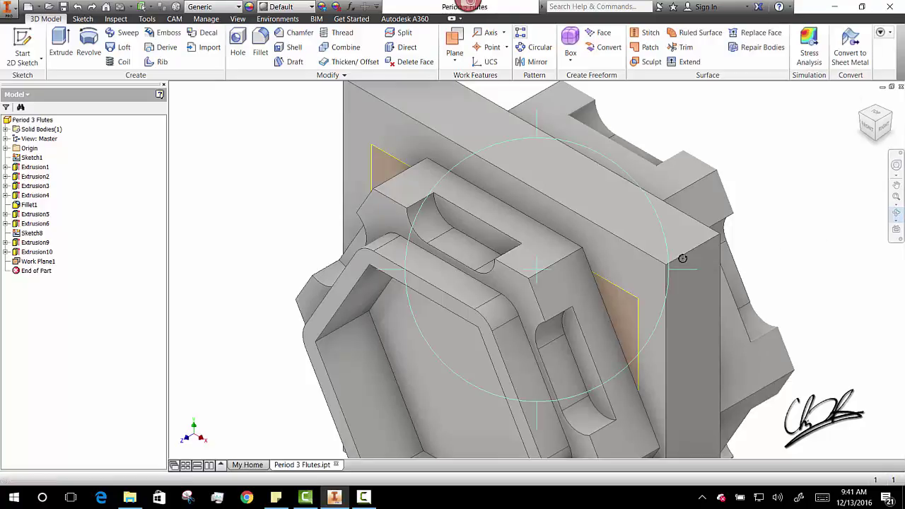
pyautogui.moveTo(656, 257); pyautogui.dragTo(507, 317)
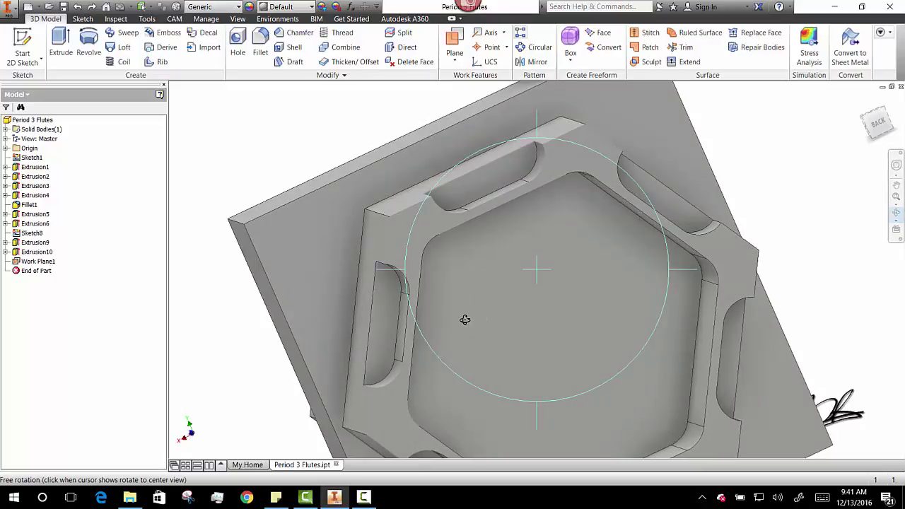
pyautogui.press('Escape')
pyautogui.click(454, 41)
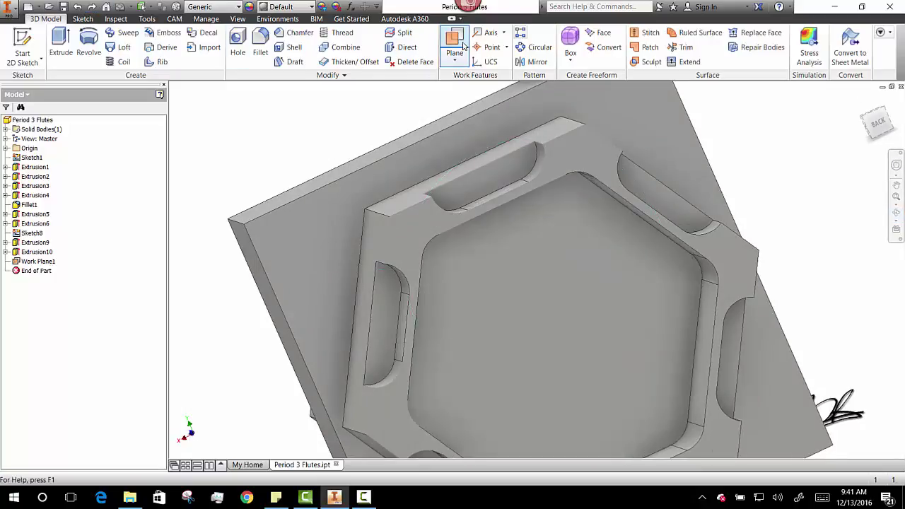
pyautogui.click(424, 225)
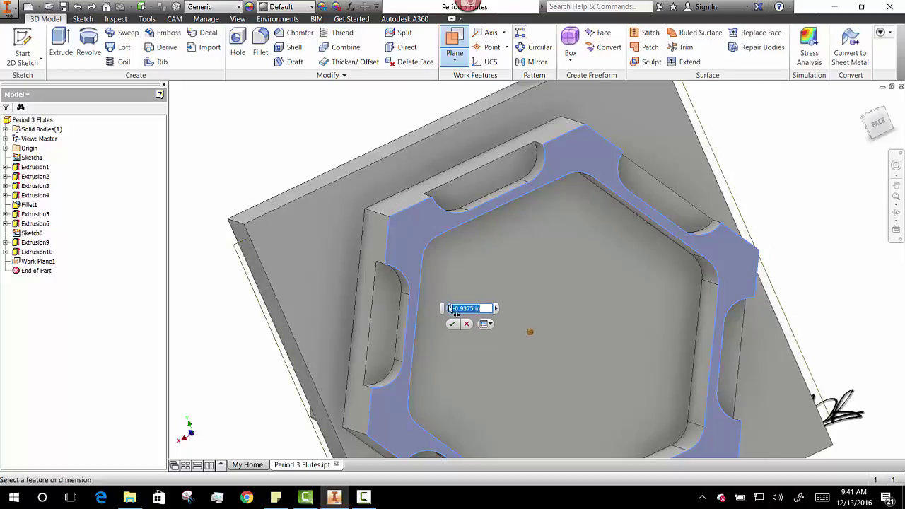
pyautogui.write('-')
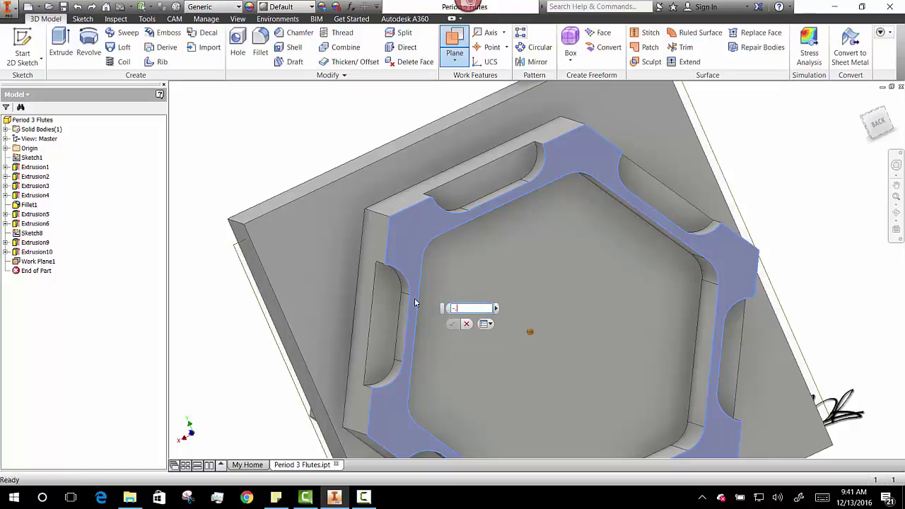
pyautogui.write('.75')
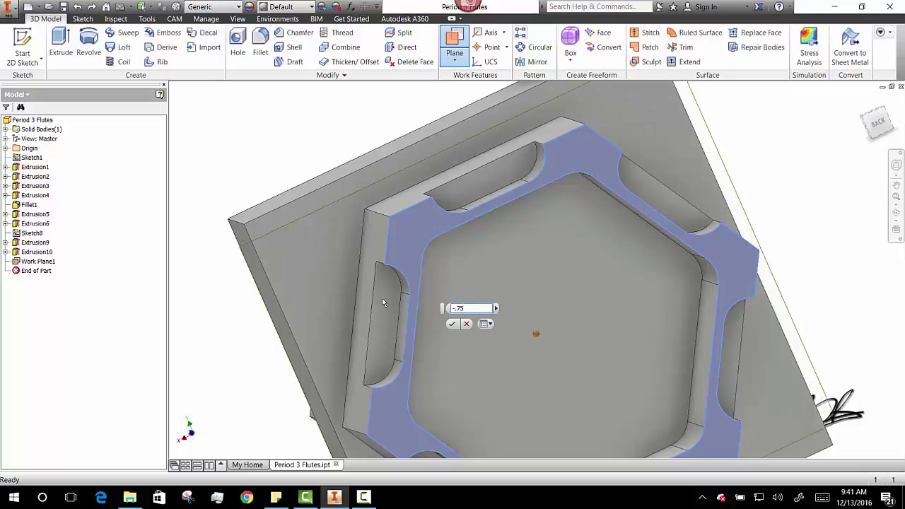
pyautogui.click(453, 325)
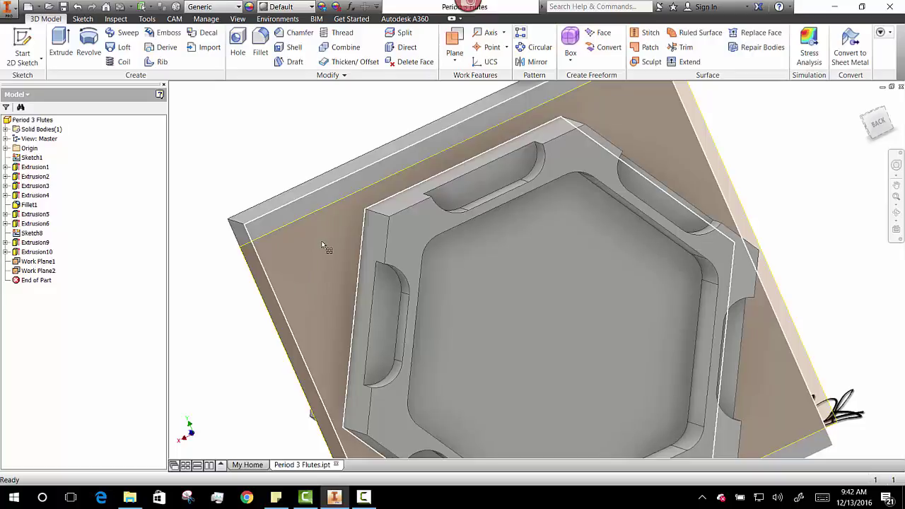
# Split the part with Trim Solid at the back-side work plane, removing the square plate and the front half
pyautogui.click(404, 36)
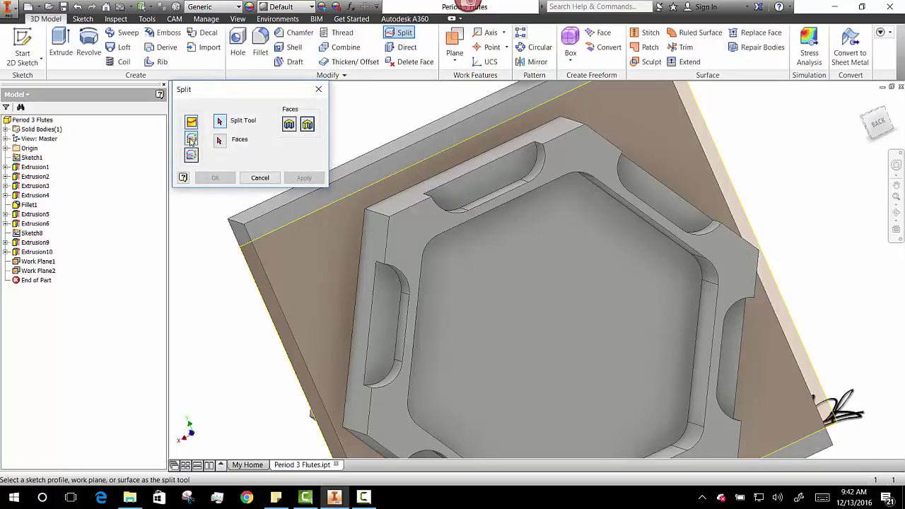
pyautogui.click(190, 139)
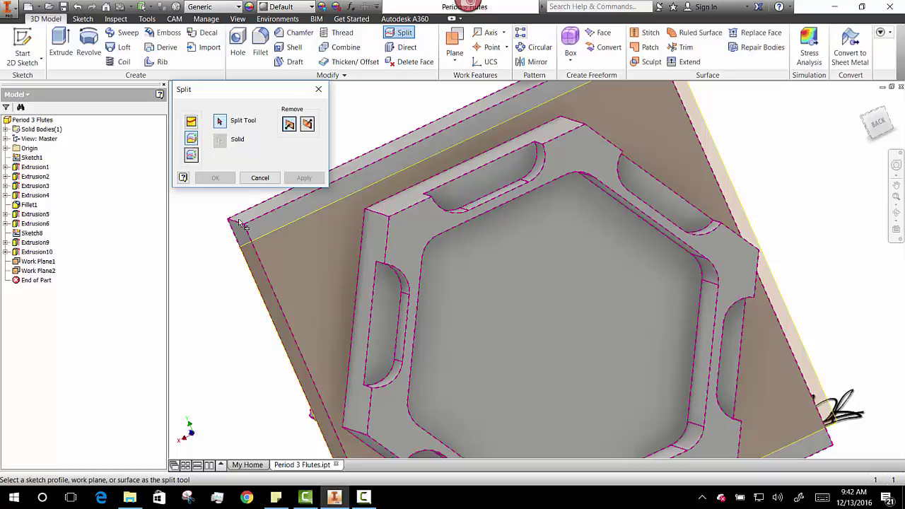
pyautogui.click(247, 255)
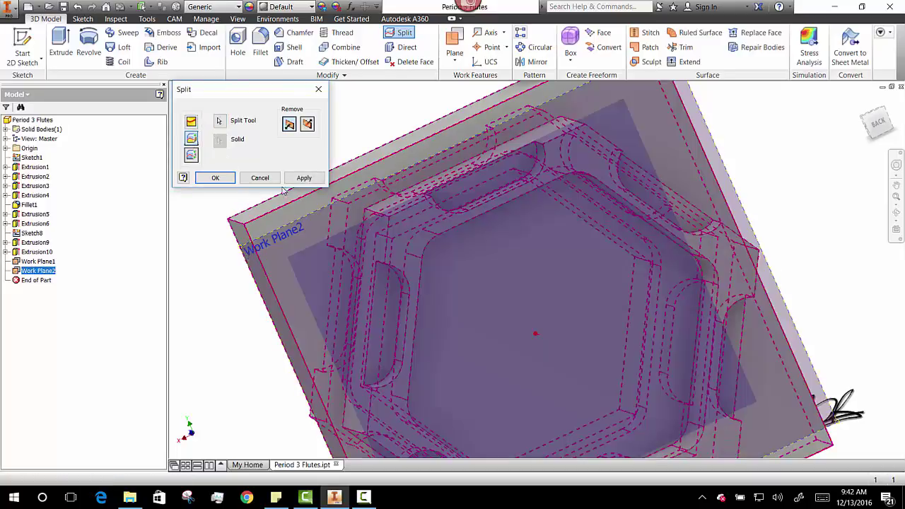
pyautogui.click(302, 178)
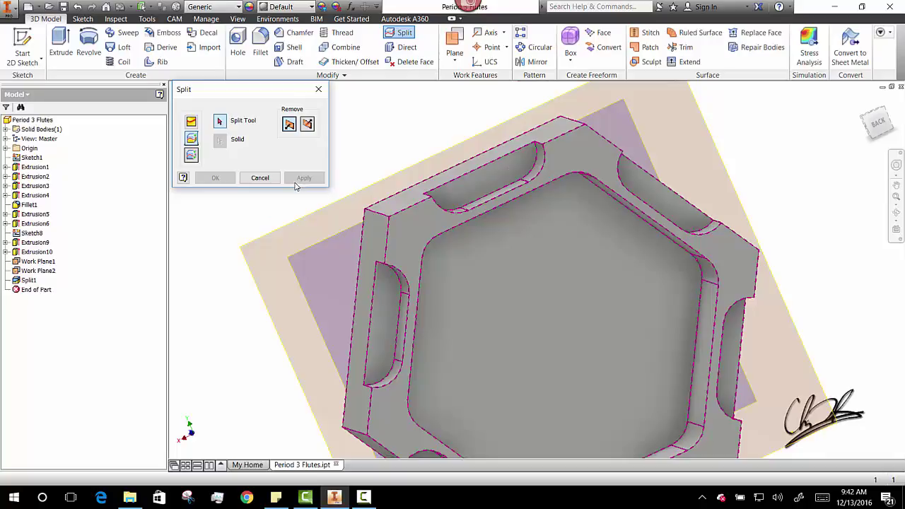
# Save a copy of the trimmed back half as TOP in the REAL folder
pyautogui.click(7, 12)
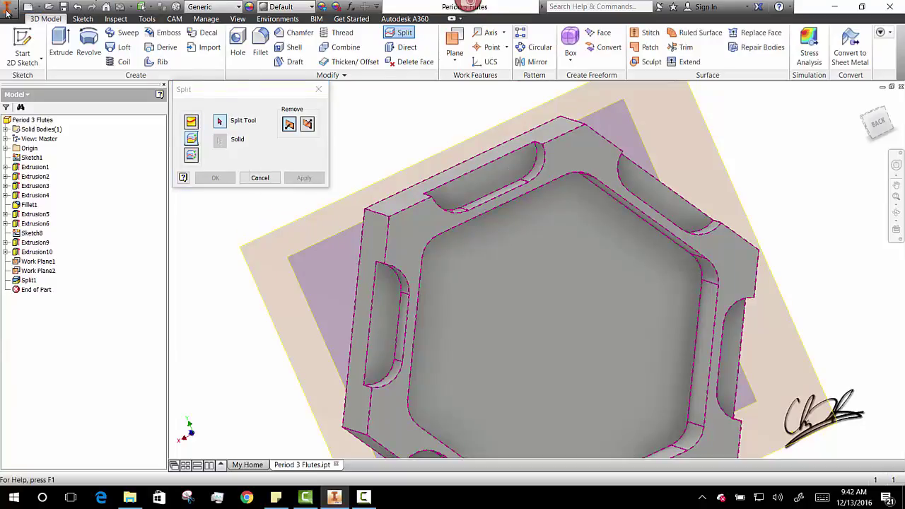
pyautogui.moveTo(34, 139)
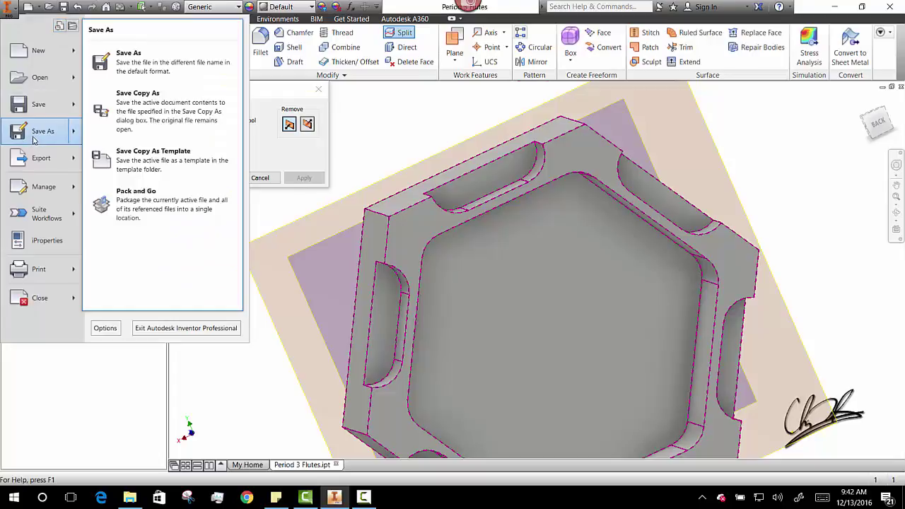
pyautogui.click(142, 95)
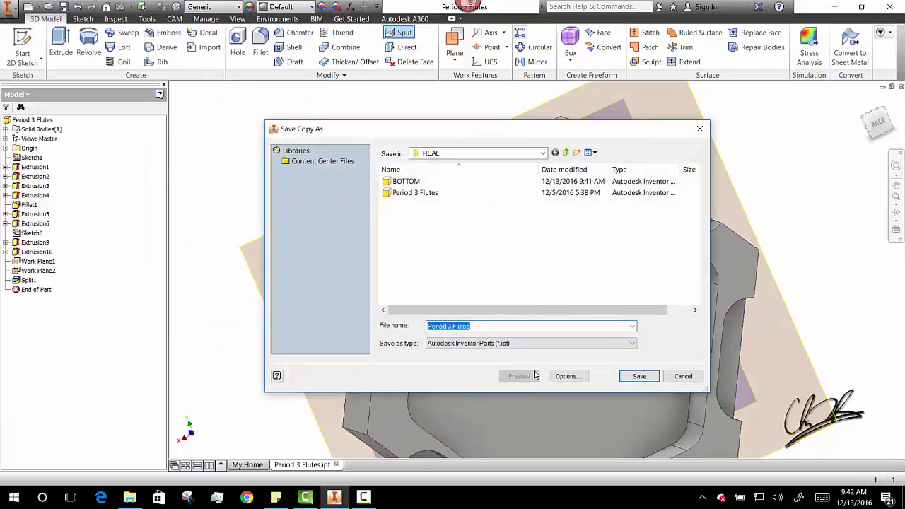
pyautogui.write('TOP')
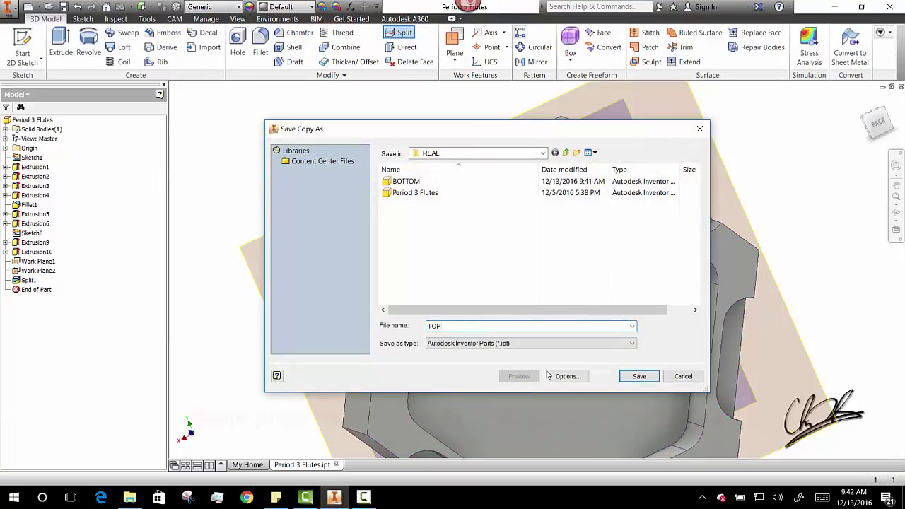
pyautogui.click(638, 376)
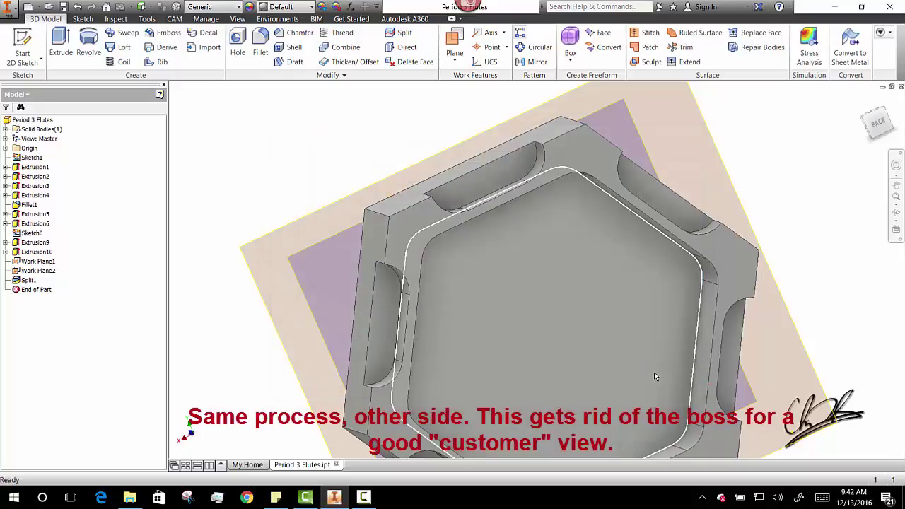
# Undo the back-side split and close the Period 3 Flutes part without saving its changes
pyautogui.click(78, 6)
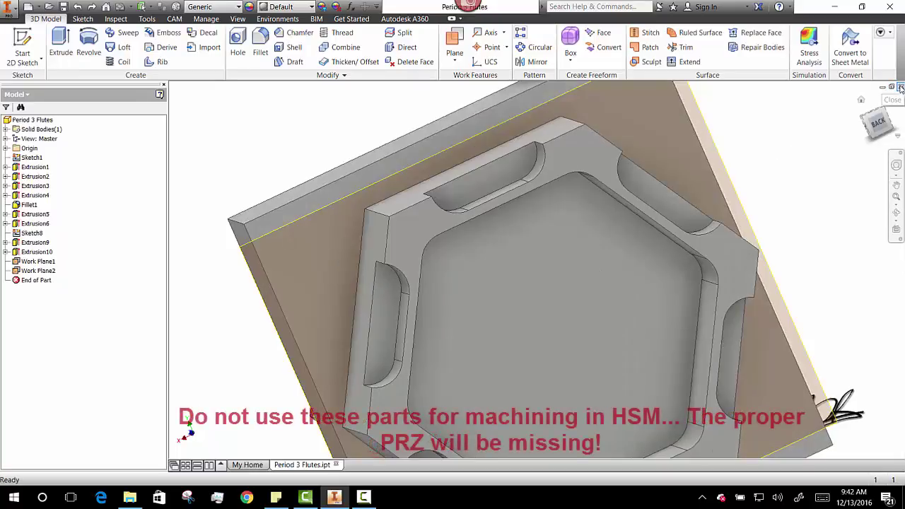
pyautogui.click(900, 86)
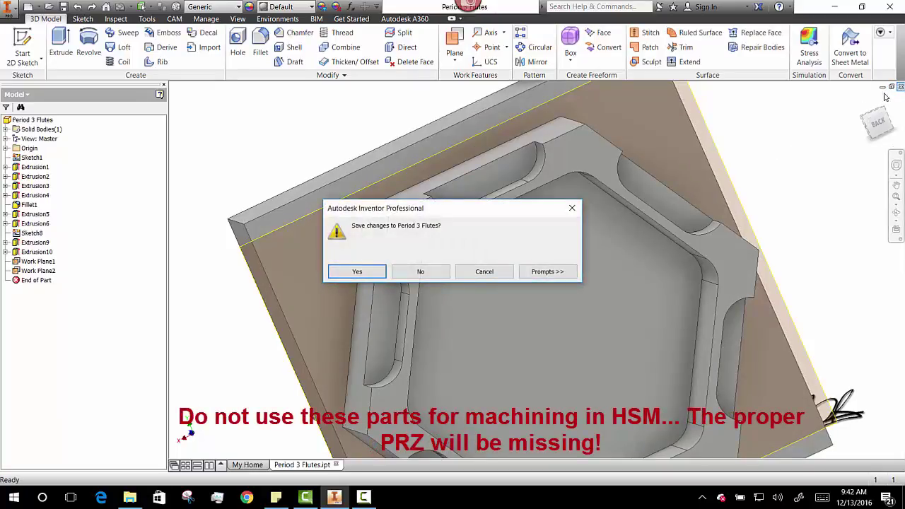
pyautogui.click(421, 272)
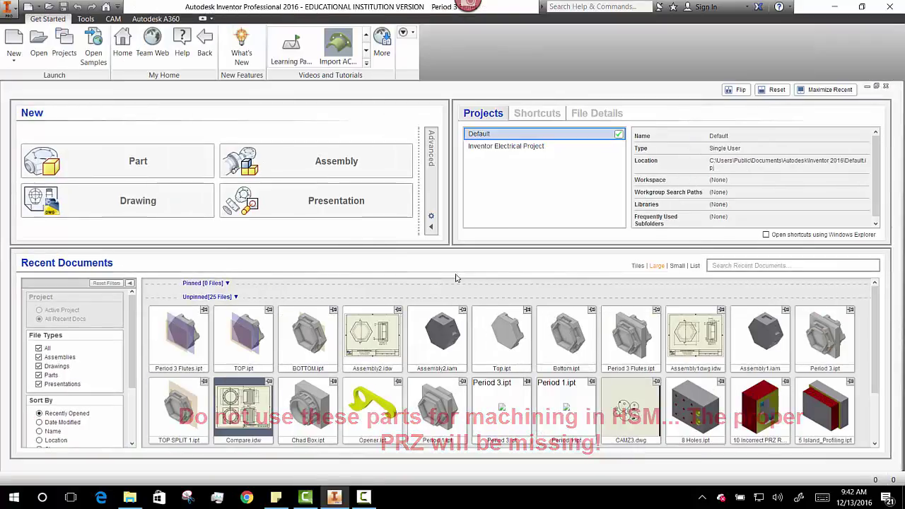
# Switch to the REAL folder in File Explorer and open the BOTTOM and TOP part files in Inventor
pyautogui.click(834, 8)
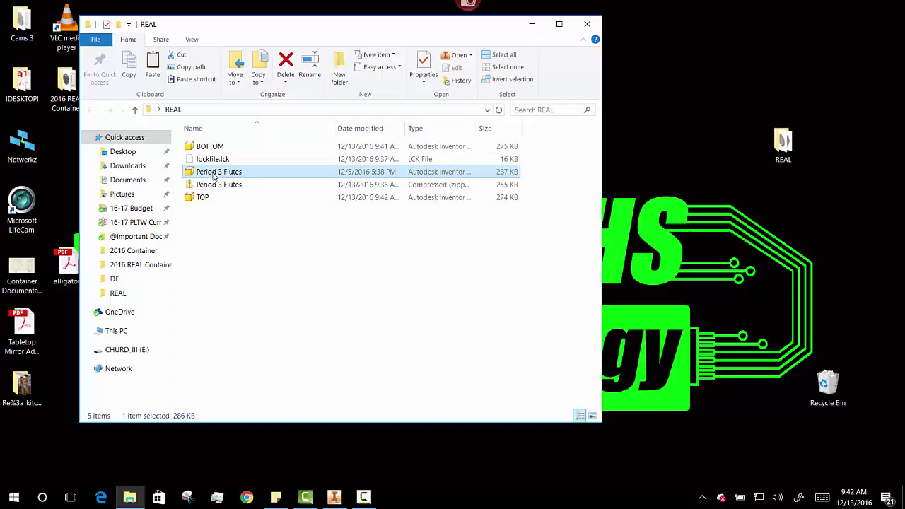
pyautogui.doubleClick(212, 147)
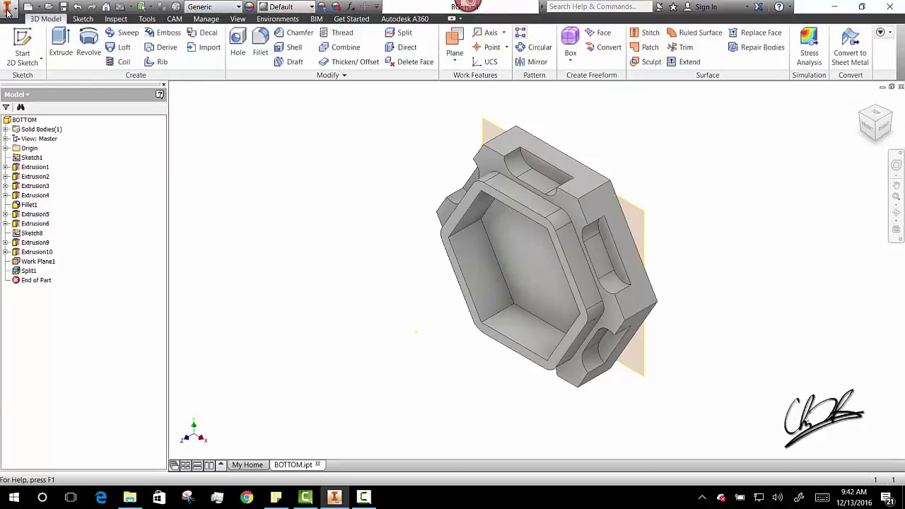
pyautogui.click(834, 7)
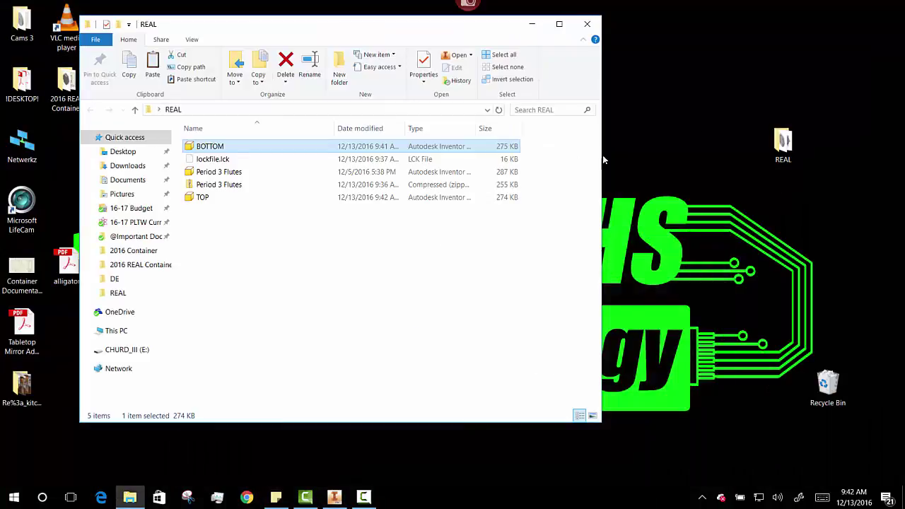
pyautogui.doubleClick(203, 197)
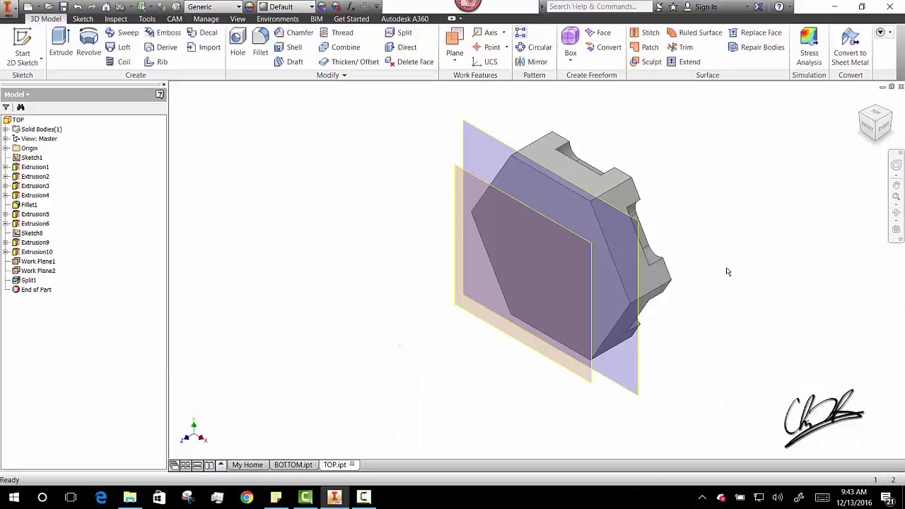
# Hide Work Plane2 and Work Plane1 in the TOP part
pyautogui.click(896, 213)
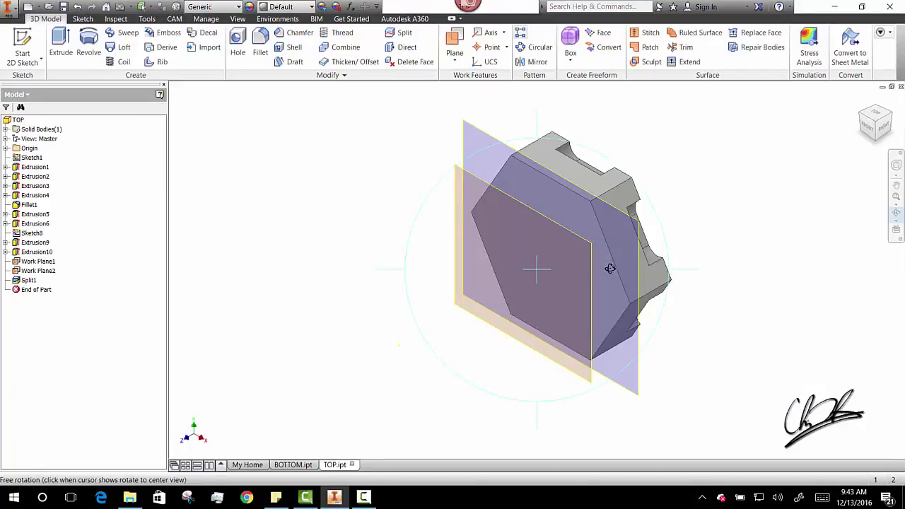
pyautogui.moveTo(608, 270); pyautogui.dragTo(395, 382)
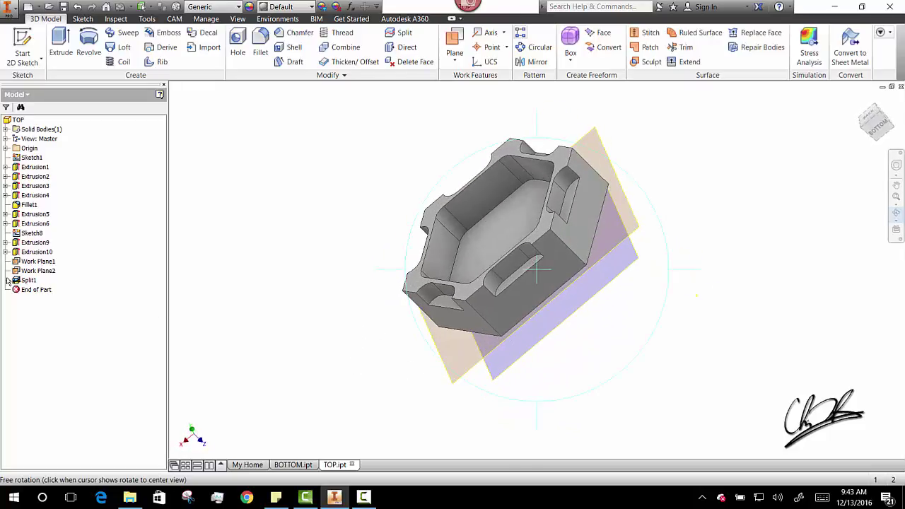
pyautogui.press('Escape')
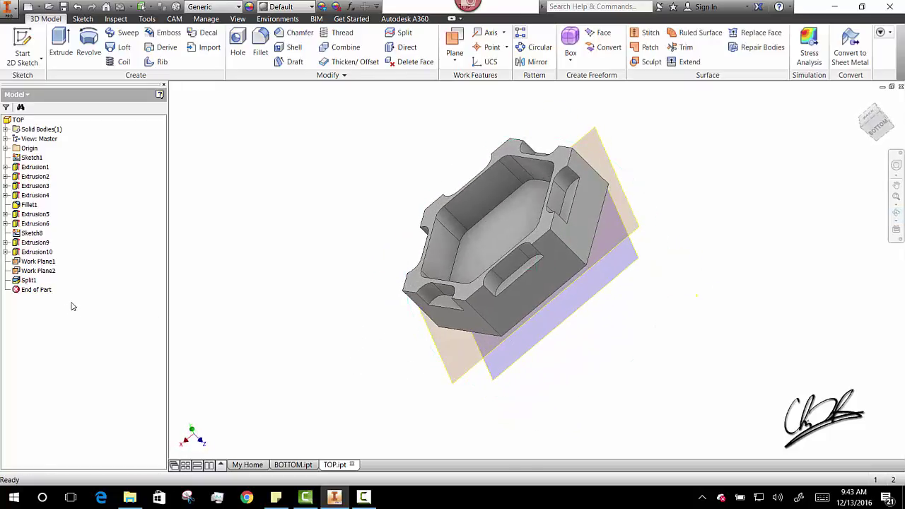
pyautogui.rightClick(36, 272)
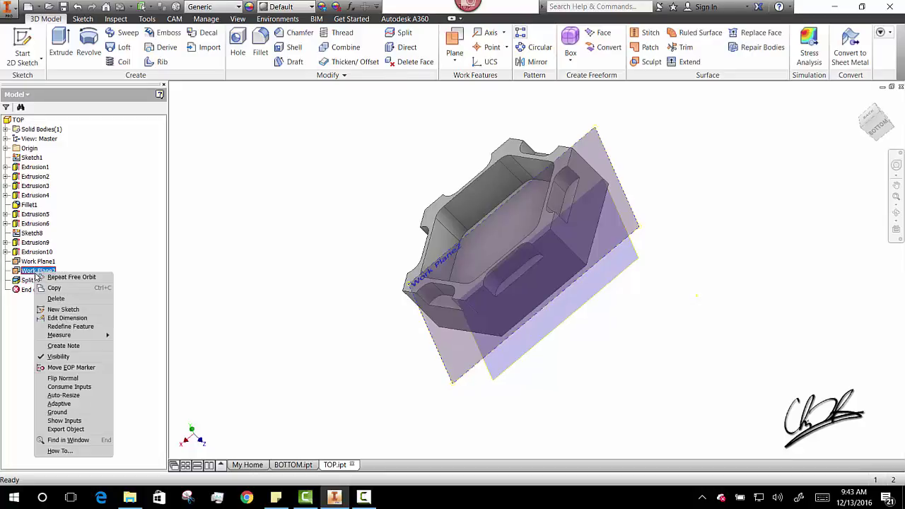
pyautogui.click(56, 358)
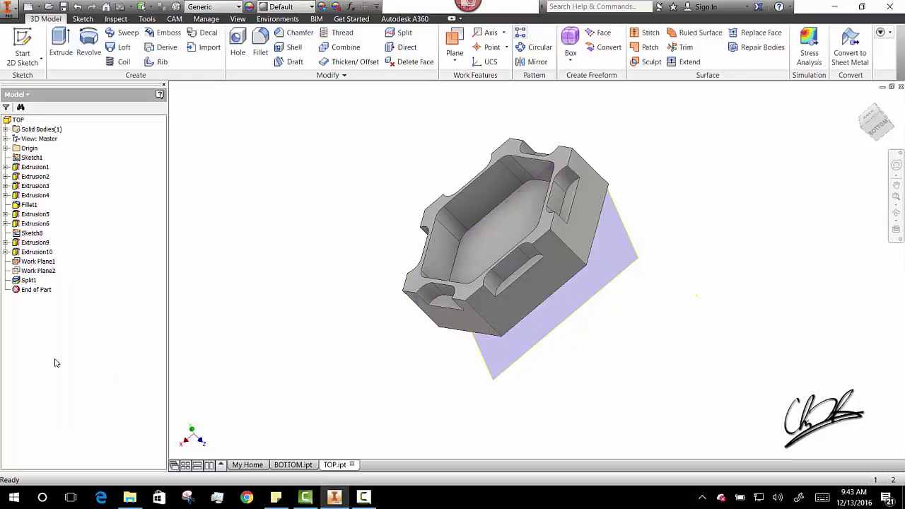
pyautogui.rightClick(41, 262)
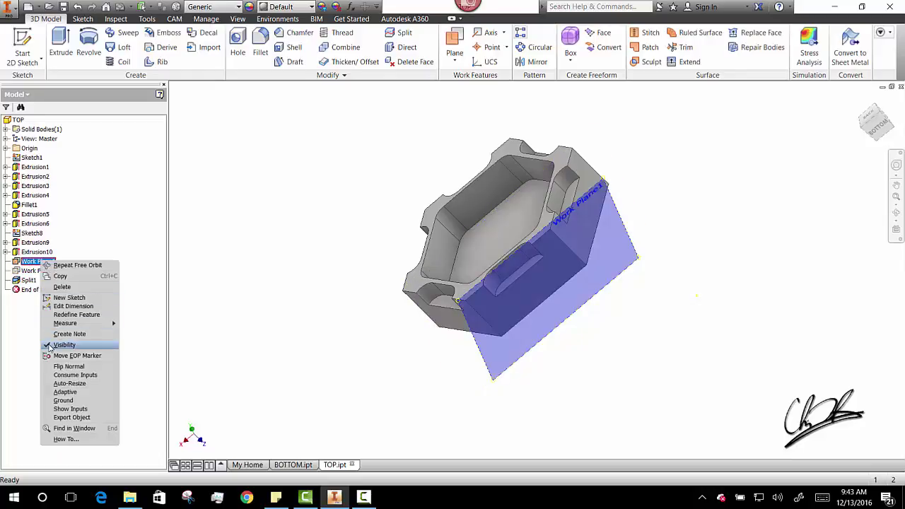
pyautogui.click(58, 344)
# Switch to the BOTTOM part and hide its Work Plane1
pyautogui.click(294, 466)
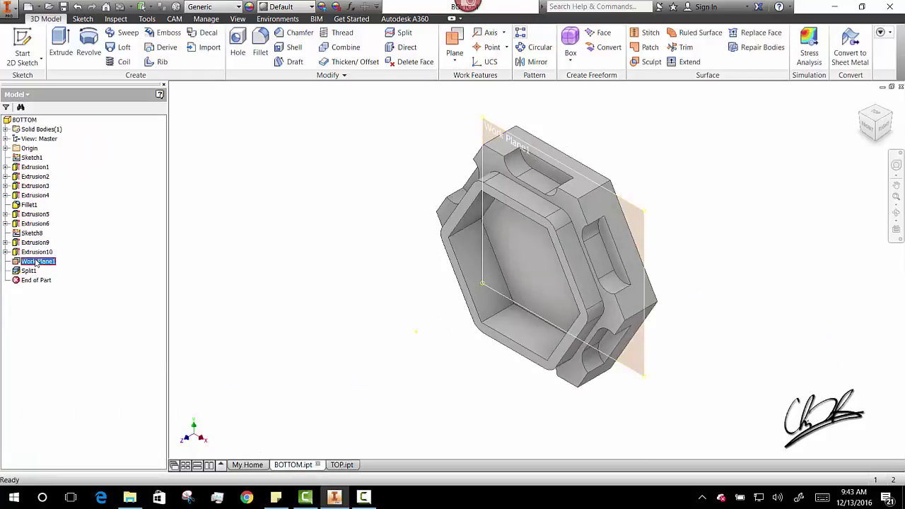
pyautogui.rightClick(35, 261)
pyautogui.click(58, 343)
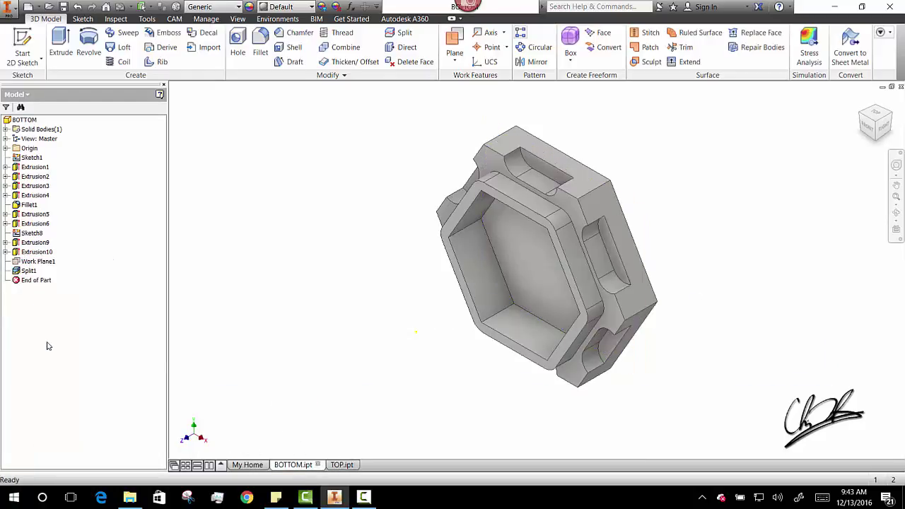
pyautogui.click(6, 252)
pyautogui.rightClick(40, 262)
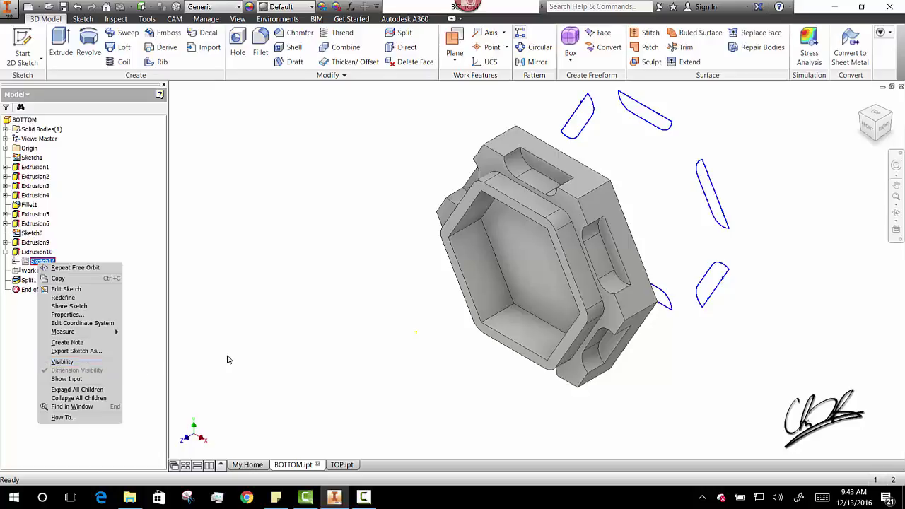
pyautogui.click(374, 340)
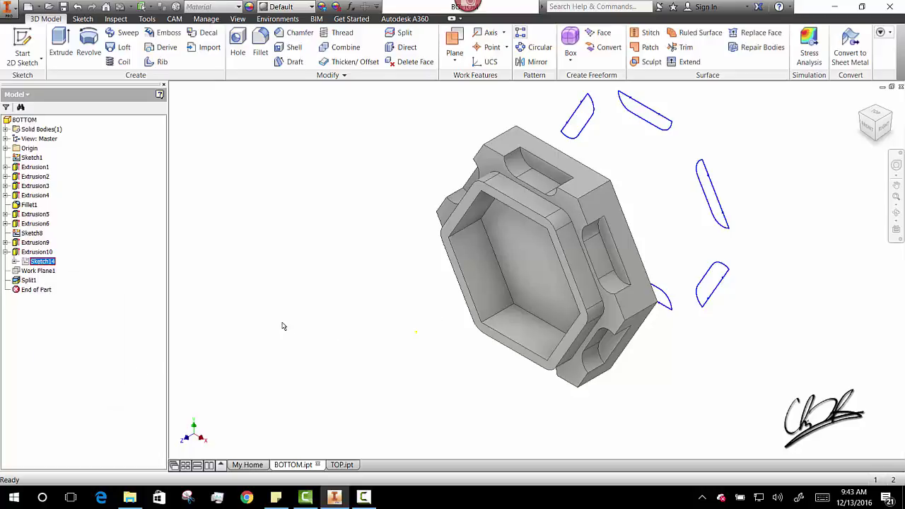
pyautogui.click(243, 292)
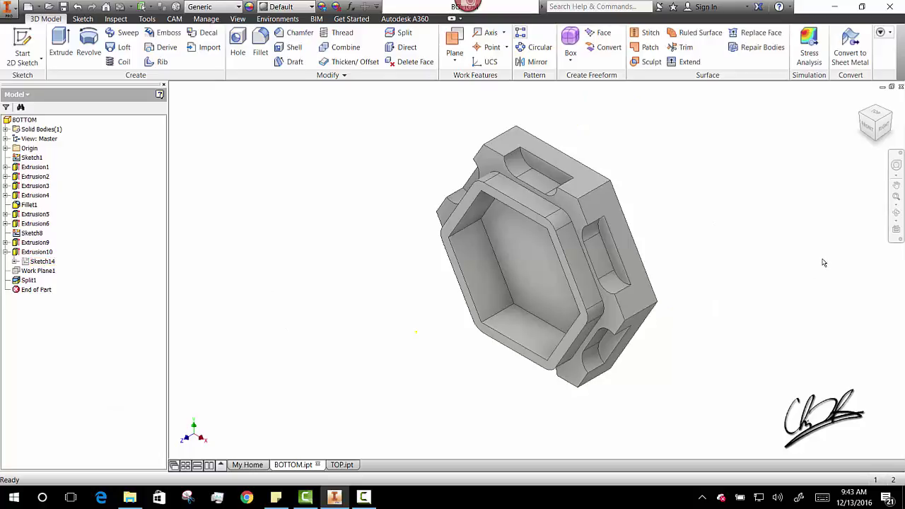